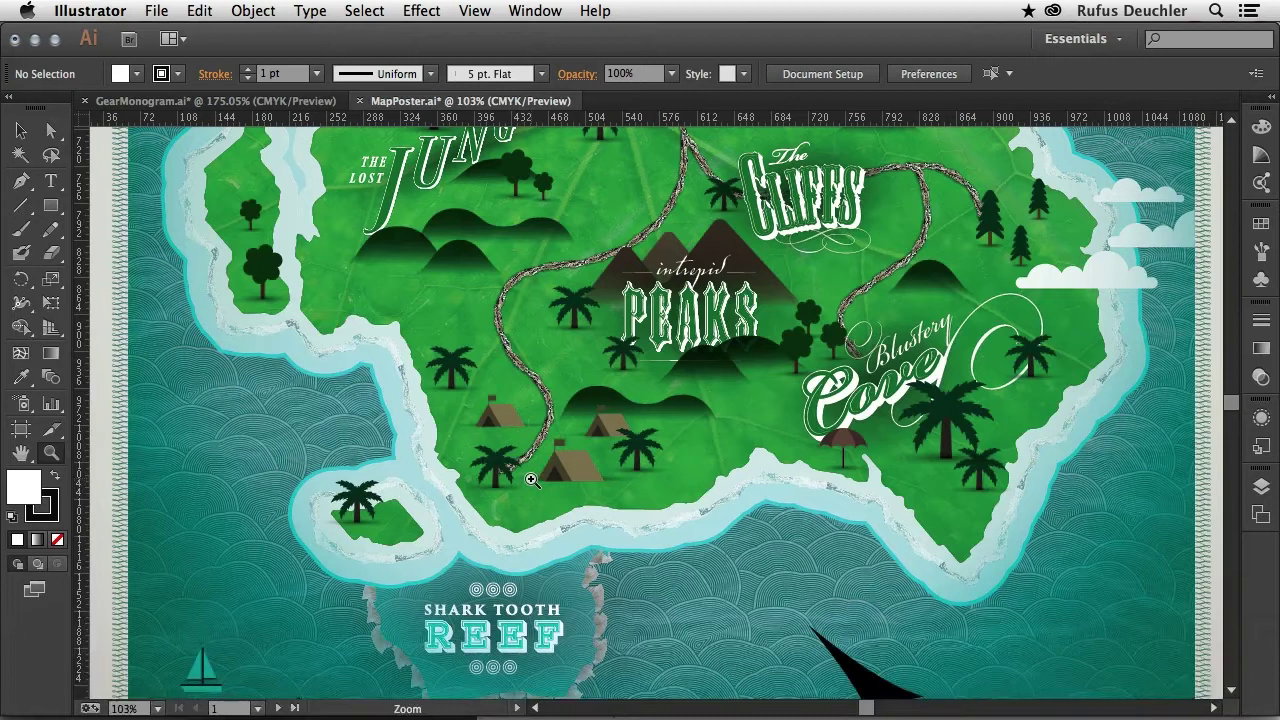
# Step: Zoom in on the Shark Tooth Reef label and its jagged reef border
pyautogui.moveTo(330, 510); pyautogui.dragTo(626, 674)
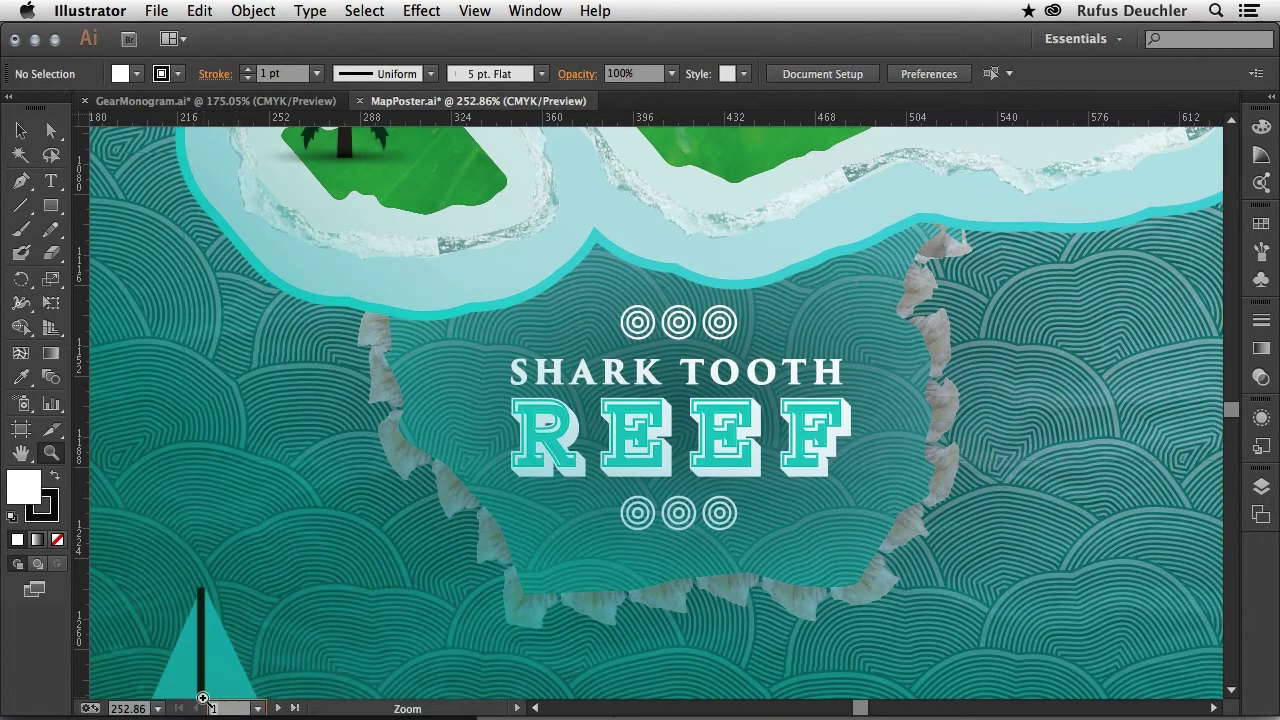
# Step: Go to the Bitmap Brushes artboard and select the embedded shell photo
pyautogui.press('Return')
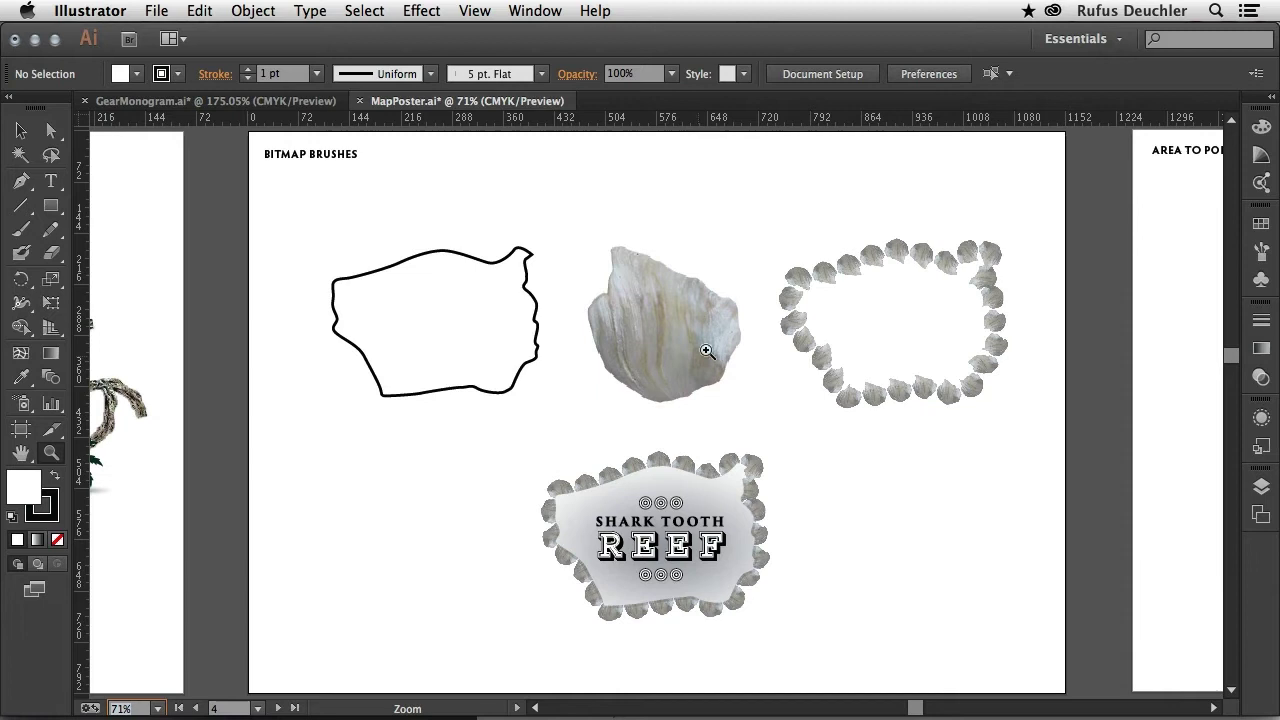
pyautogui.press('v')
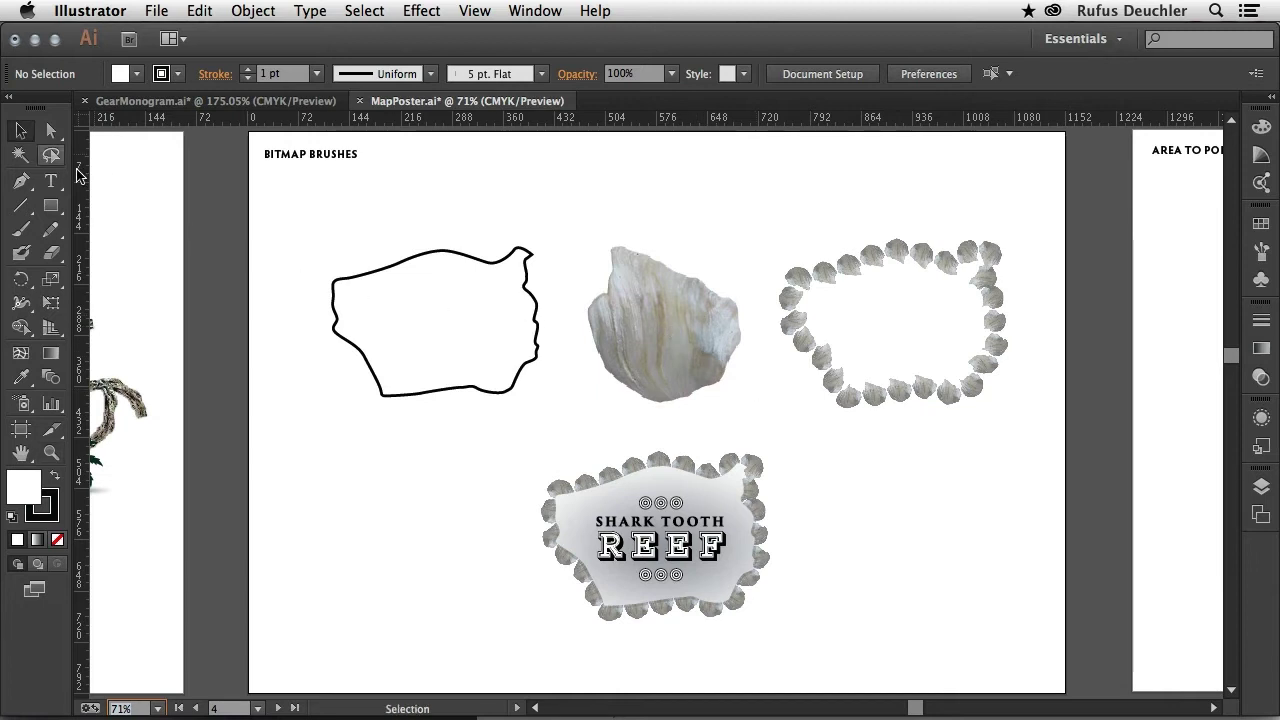
pyautogui.click(663, 345)
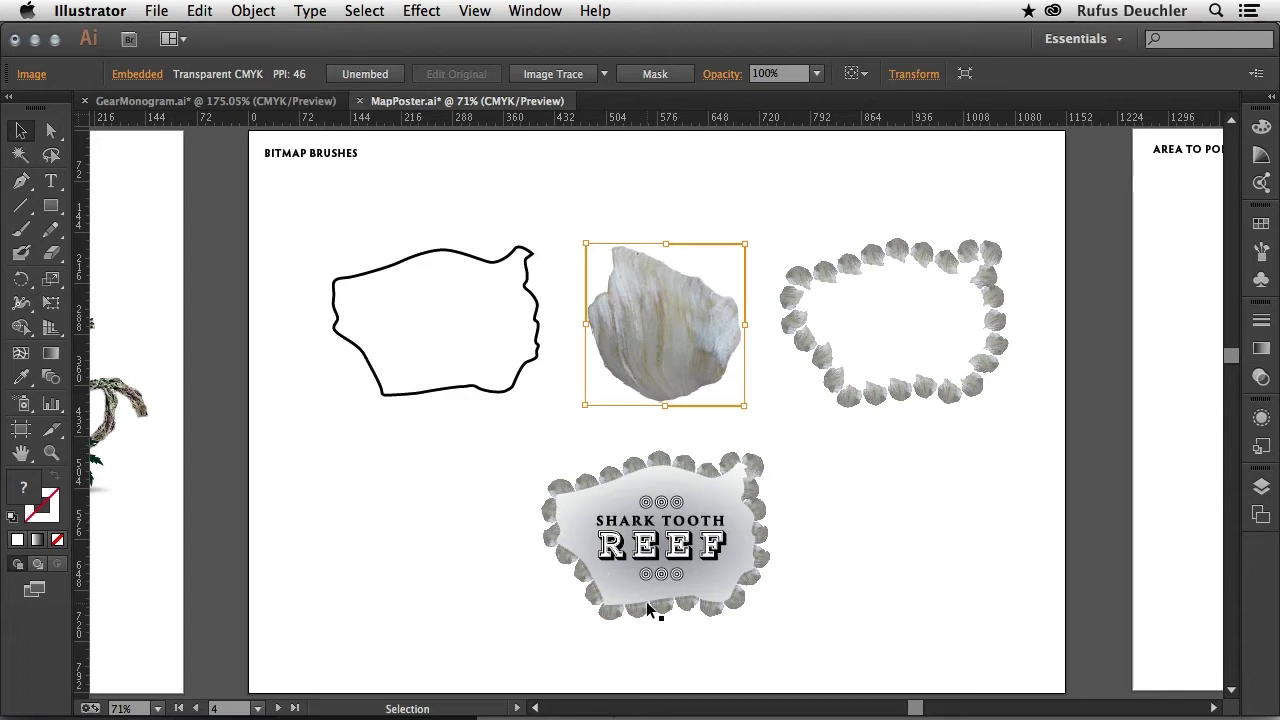
# Step: Turn the shell image into a new Pattern Brush from the Brushes panel
pyautogui.click(1261, 253)
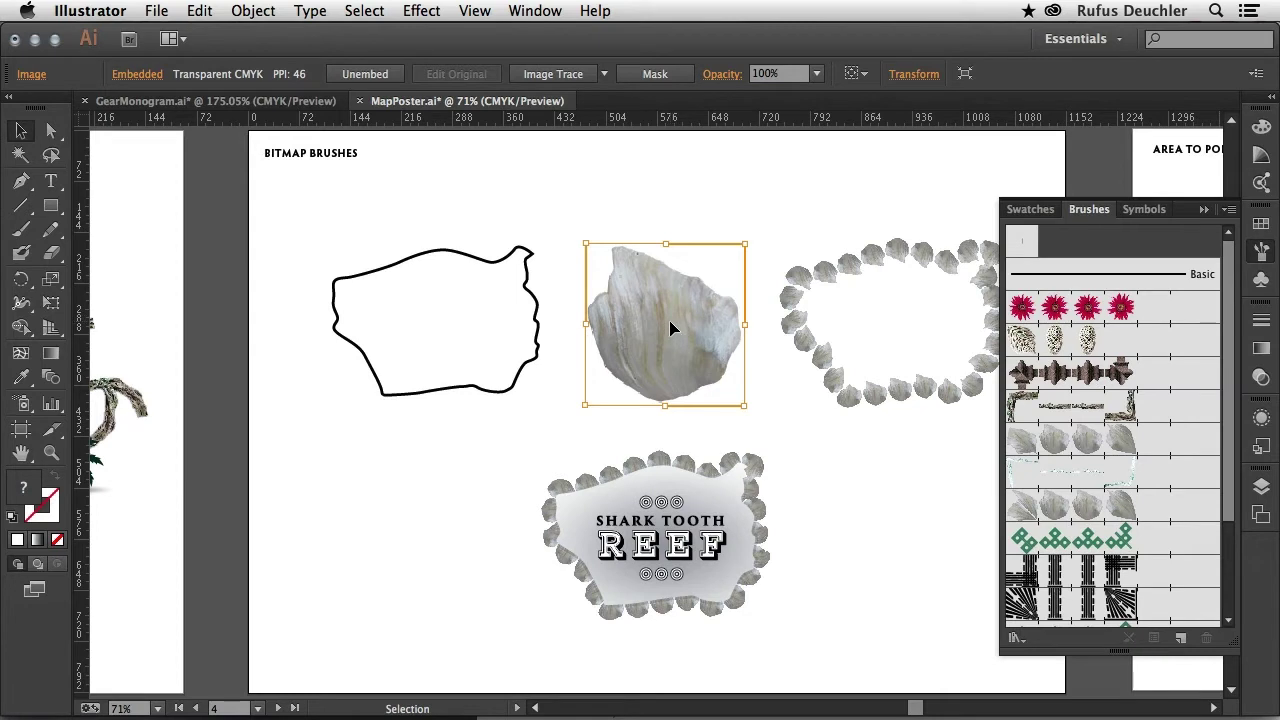
pyautogui.moveTo(672, 328)
pyautogui.mouseDown()
pyautogui.moveTo(679, 315)
pyautogui.moveTo(996, 428)
pyautogui.moveTo(1105, 398)
pyautogui.mouseUp()
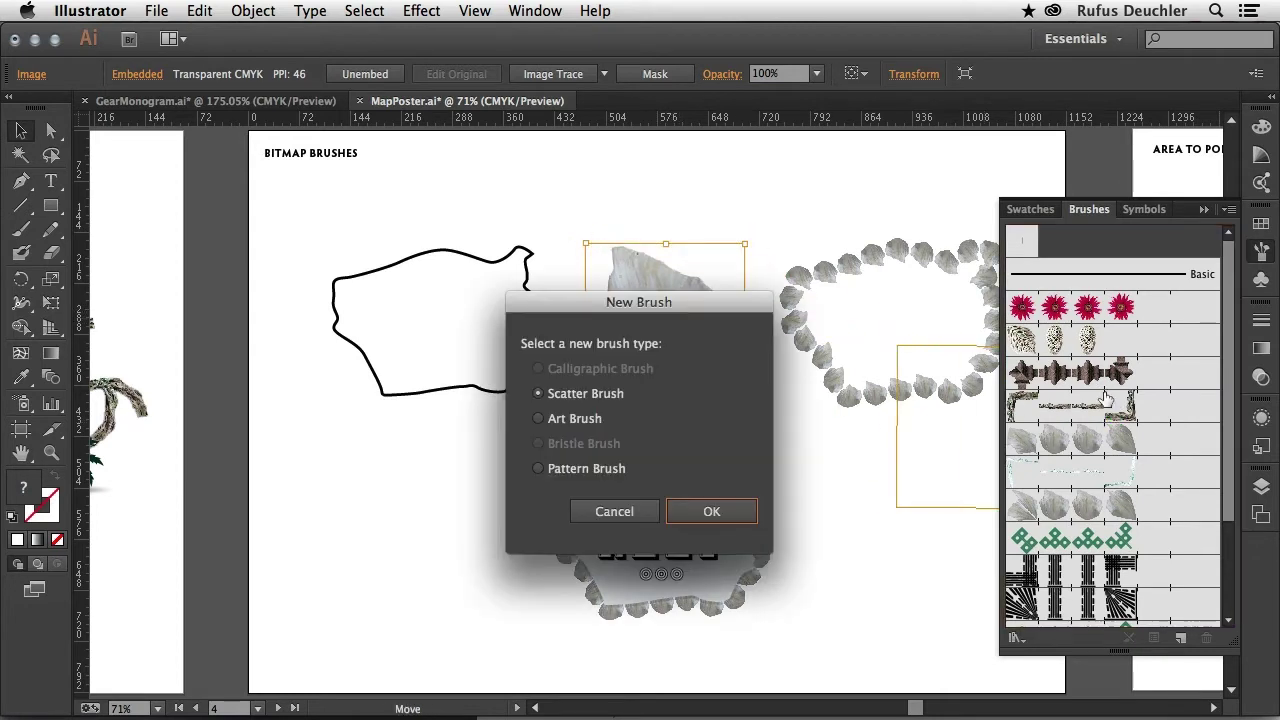
pyautogui.click(539, 470)
pyautogui.click(709, 512)
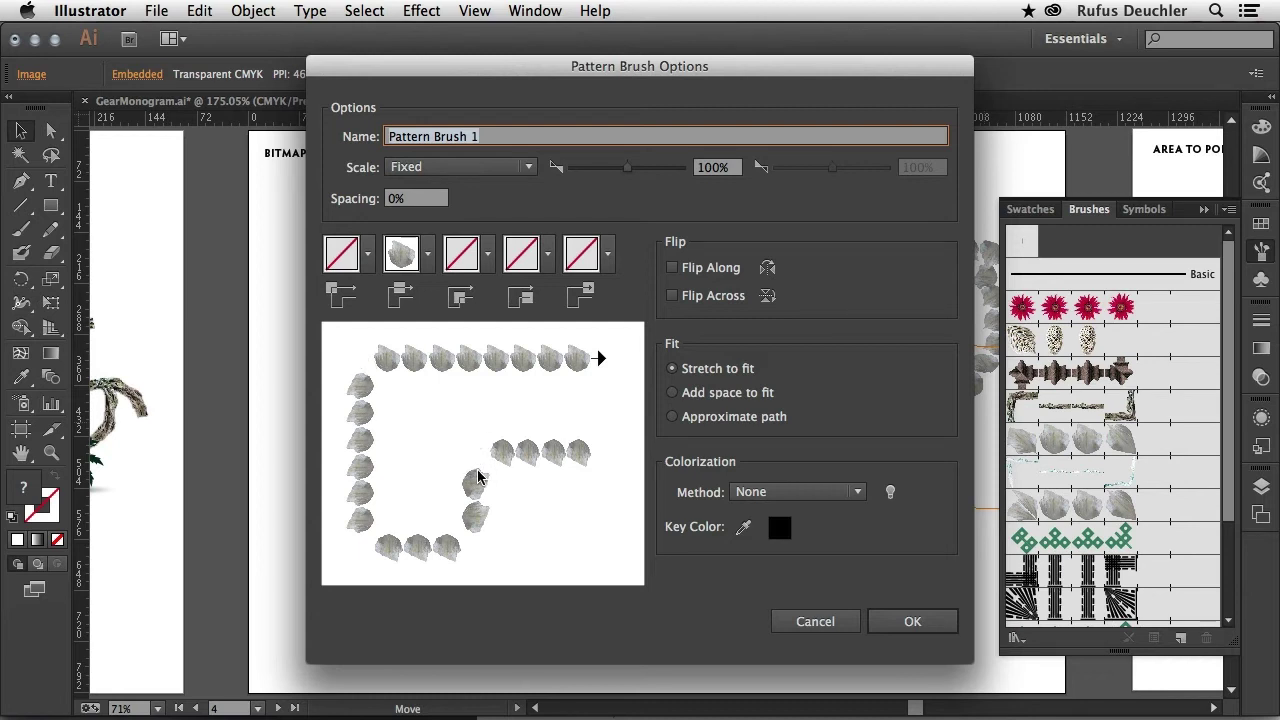
# Step: Compare Auto-Between and Auto-Overlap outer corner tiles, then settle on Auto-Centered
pyautogui.click(368, 256)
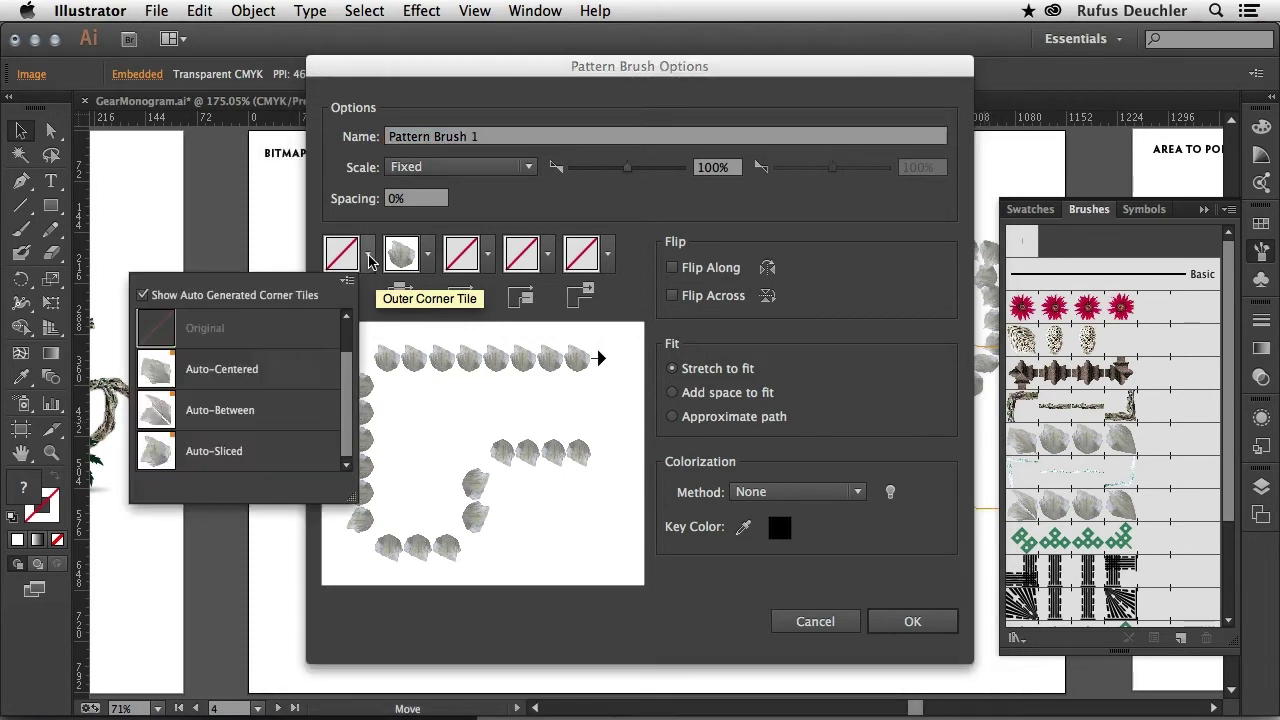
pyautogui.scroll(-2, 348, 350)
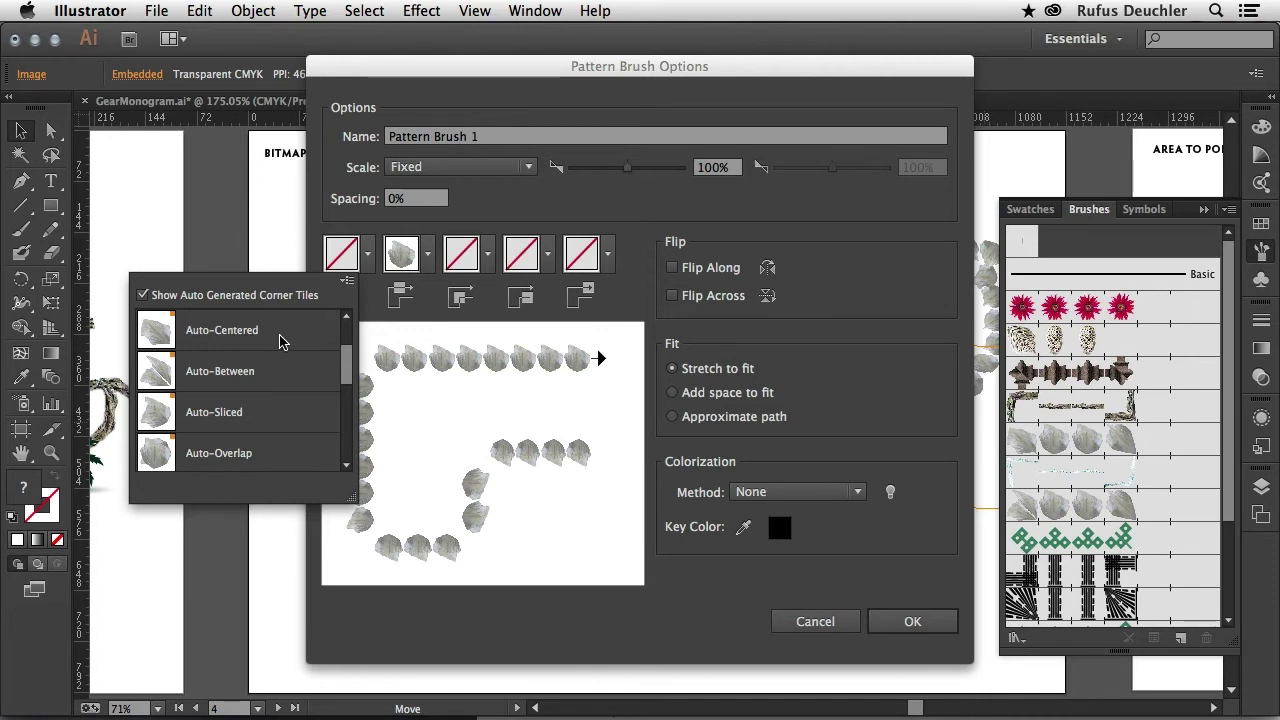
pyautogui.click(278, 340)
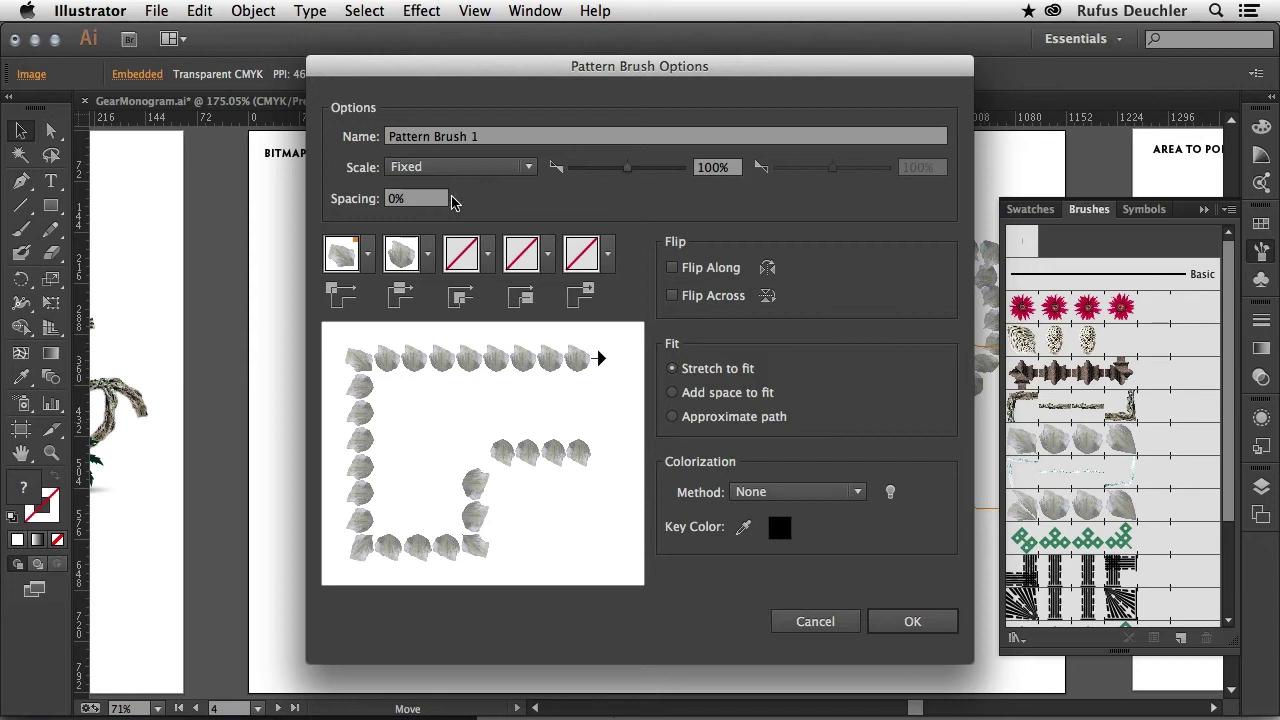
pyautogui.click(367, 256)
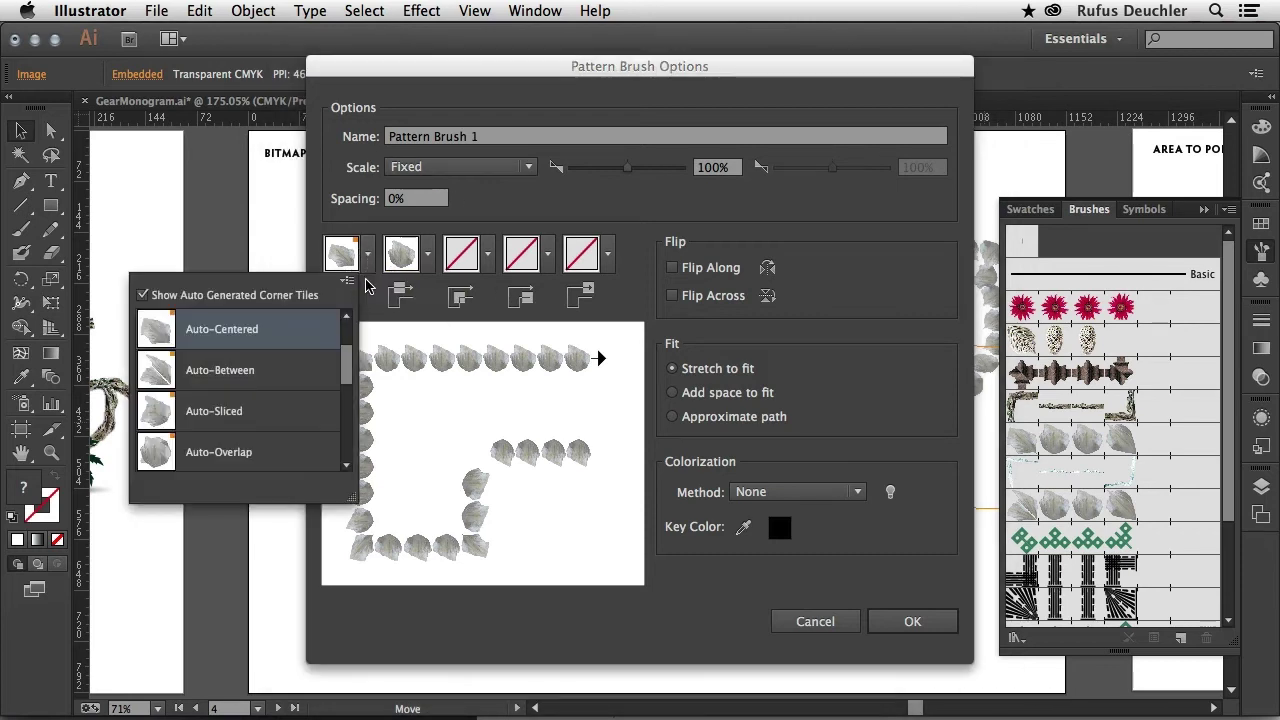
pyautogui.click(297, 377)
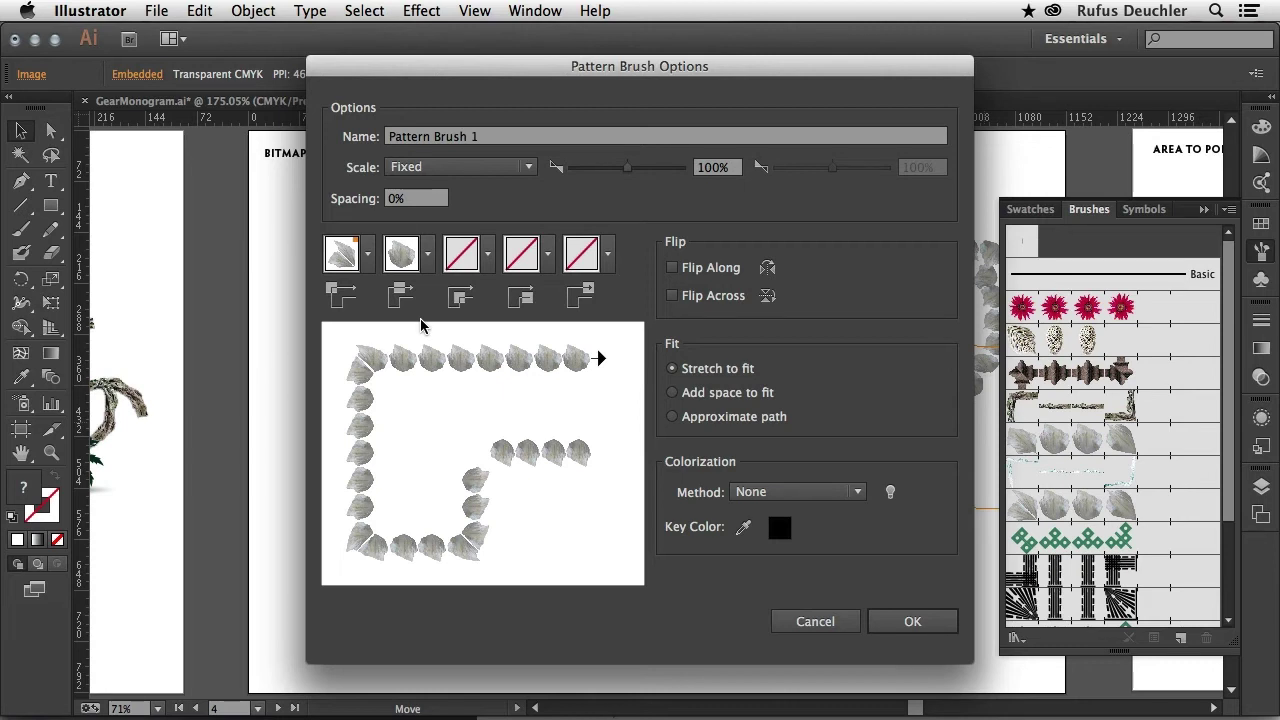
pyautogui.click(368, 258)
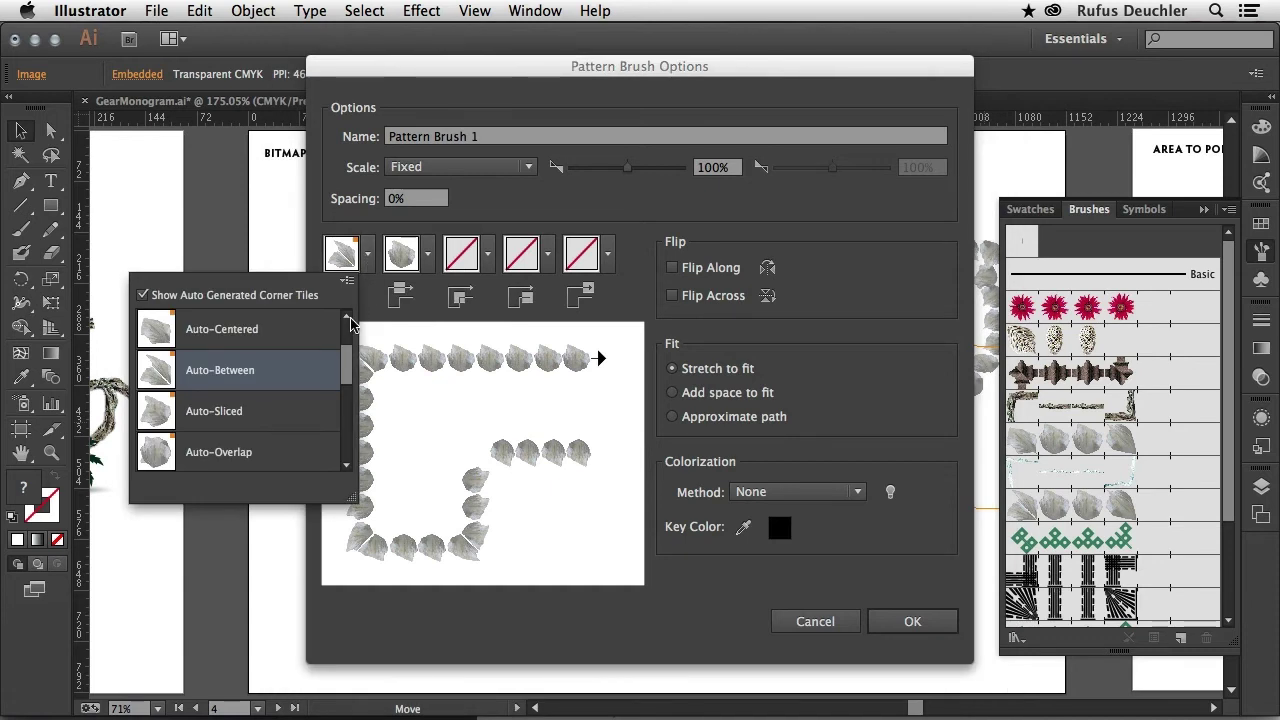
pyautogui.click(297, 458)
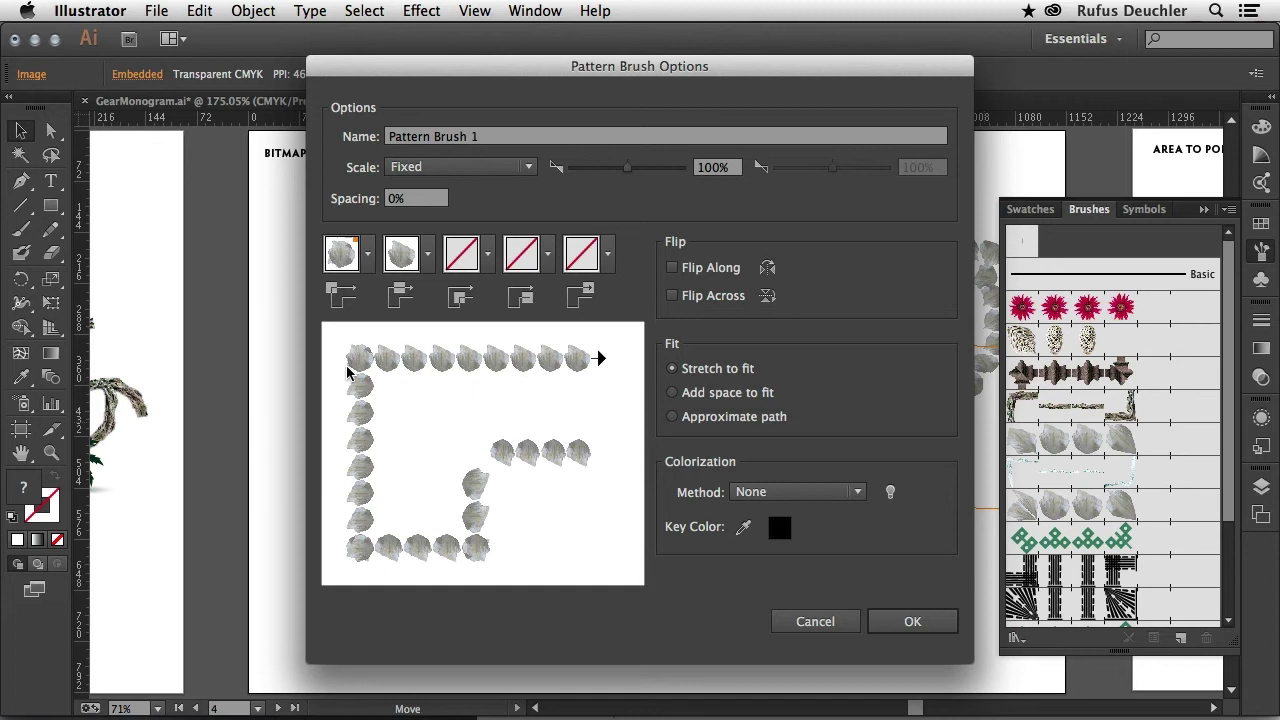
pyautogui.click(368, 256)
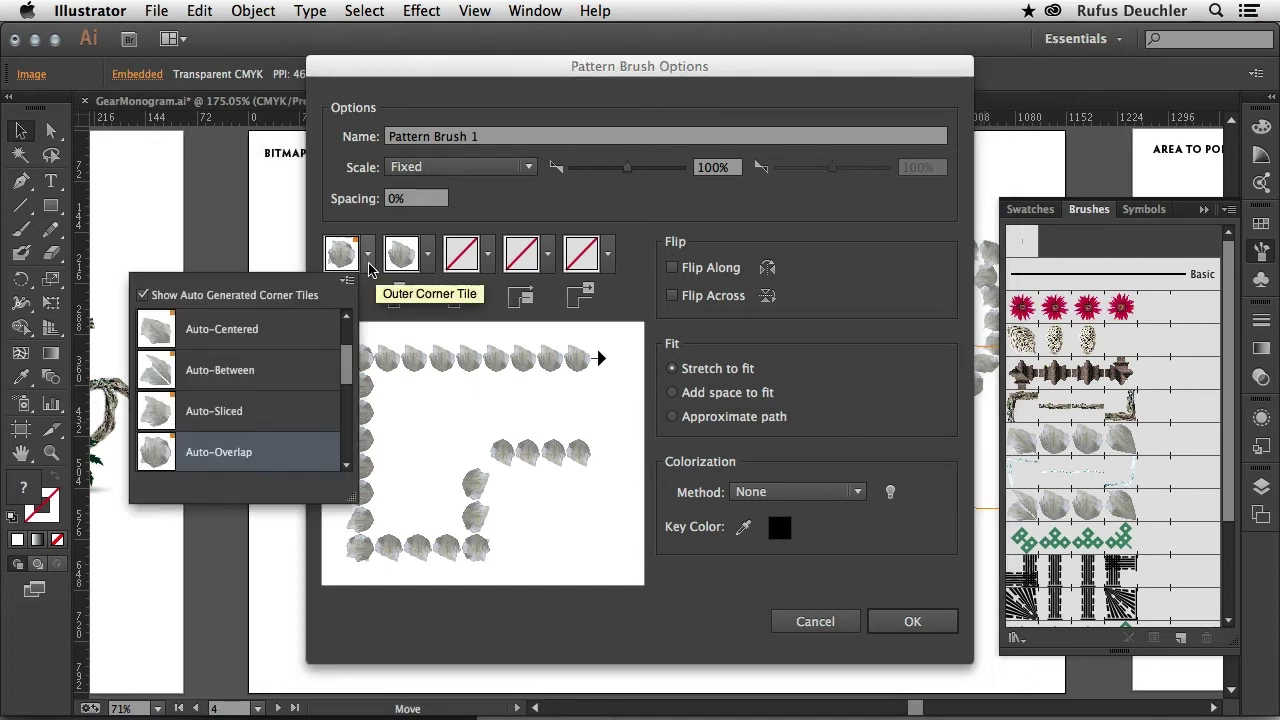
pyautogui.click(298, 341)
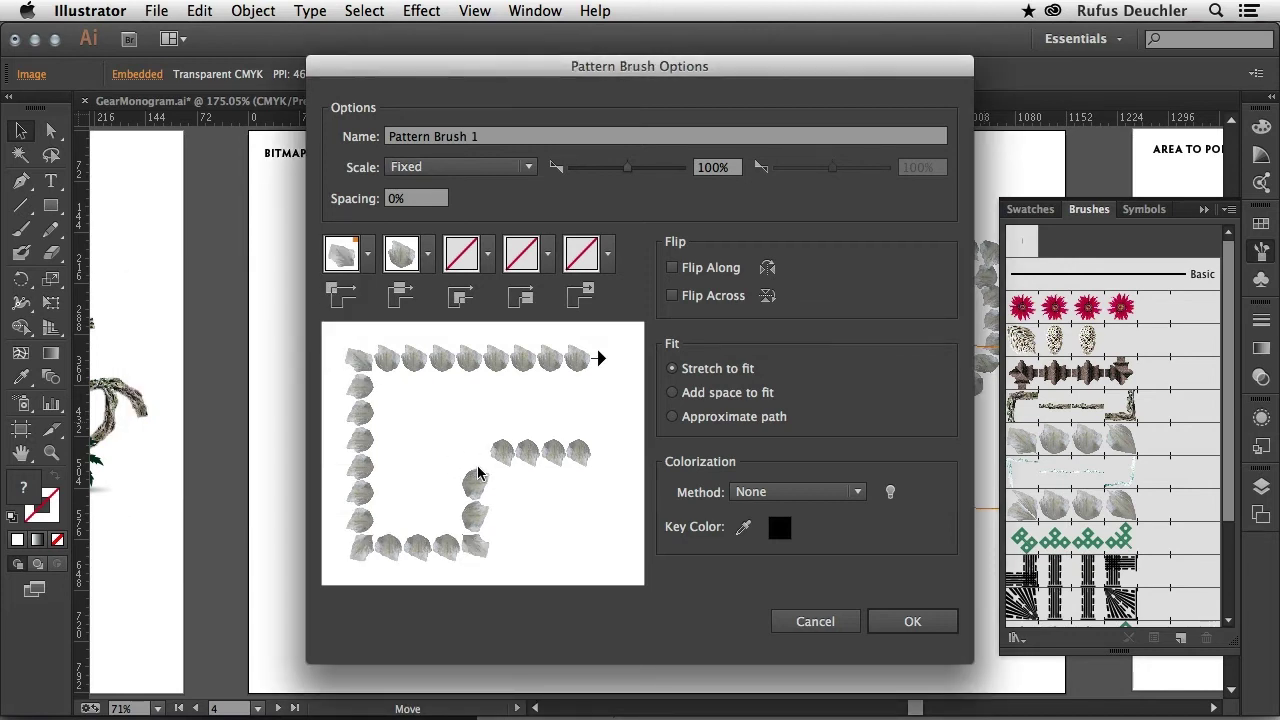
pyautogui.click(486, 258)
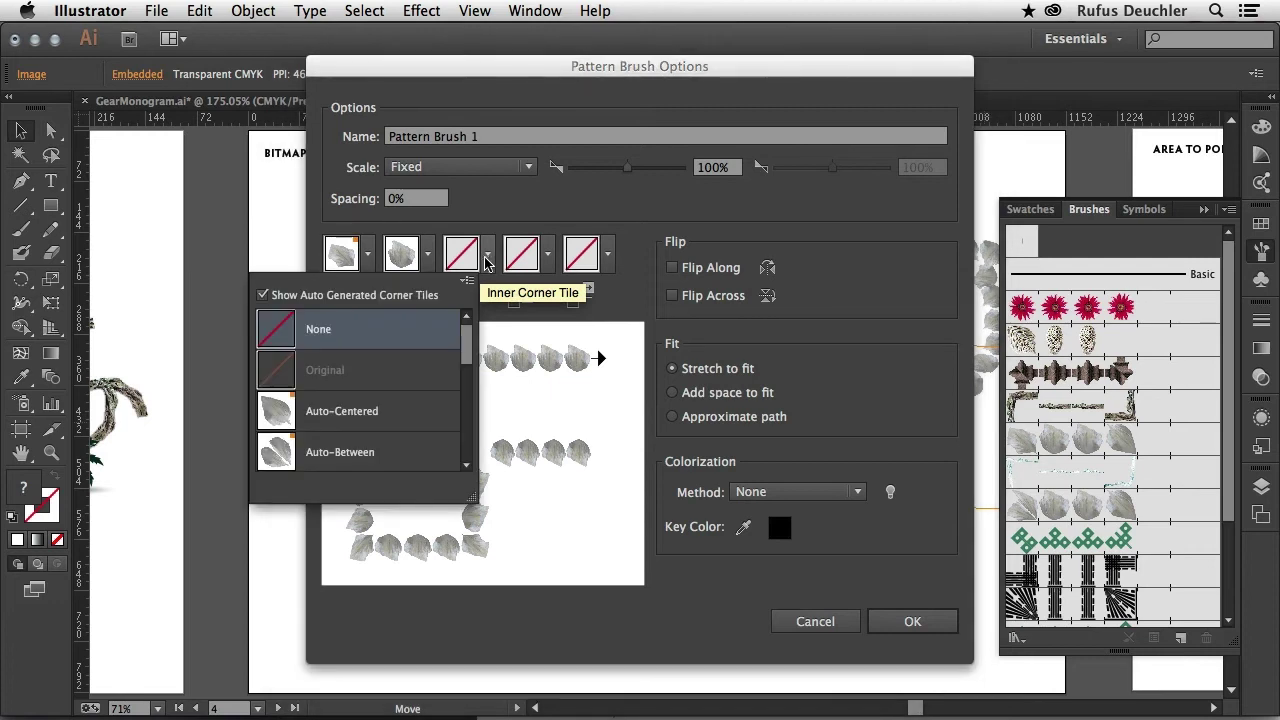
# Step: Set the inner corner tile to Auto-Centered, previewing Flip Along and Flip Across but leaving both off
pyautogui.click(392, 417)
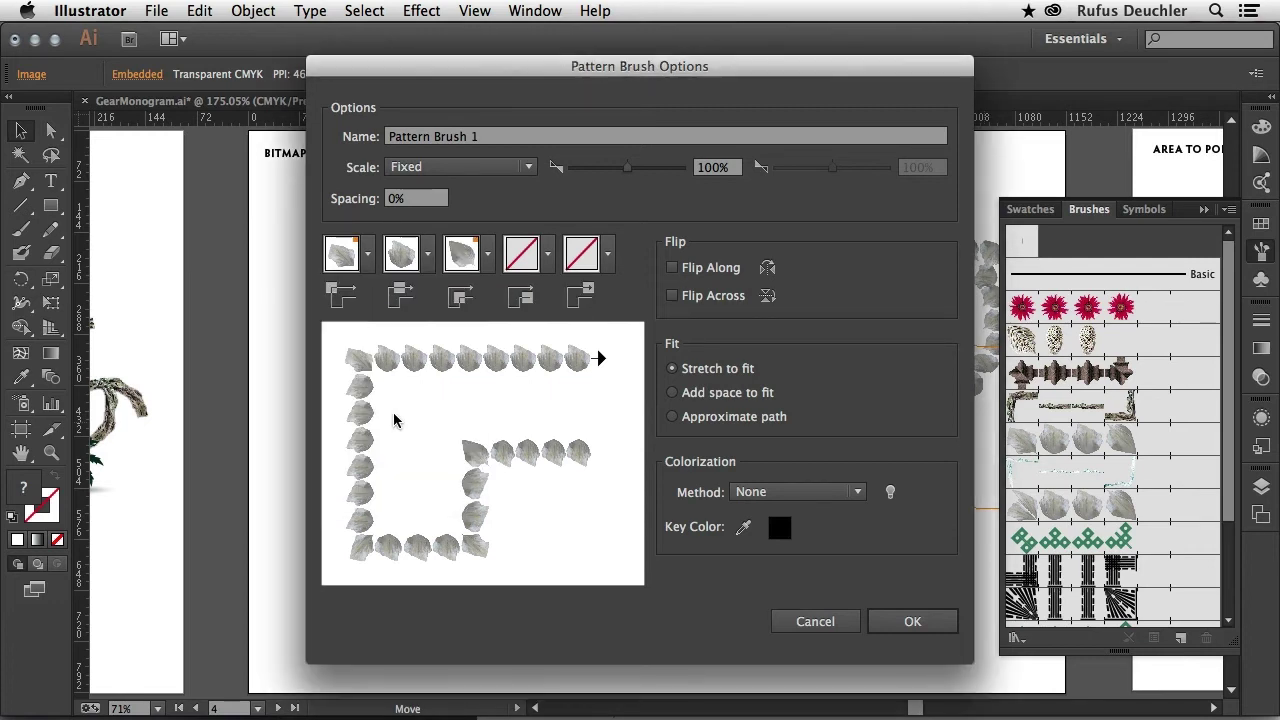
pyautogui.click(673, 270)
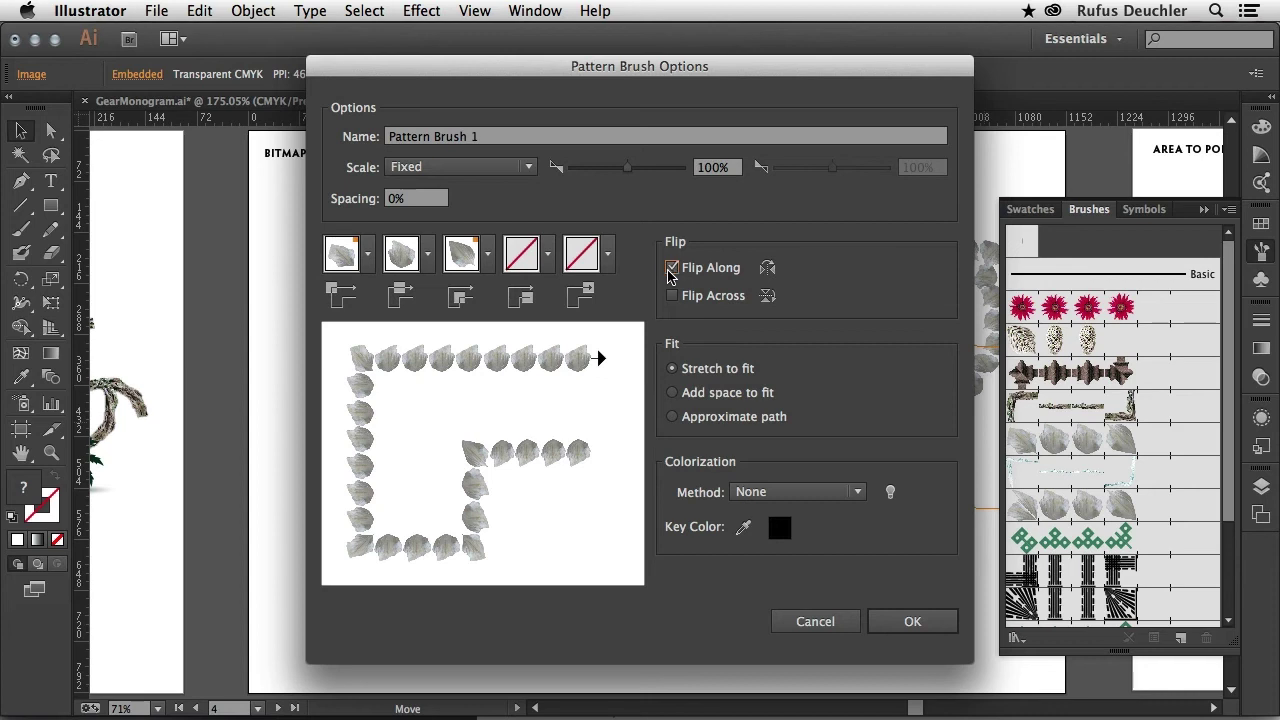
pyautogui.click(672, 268)
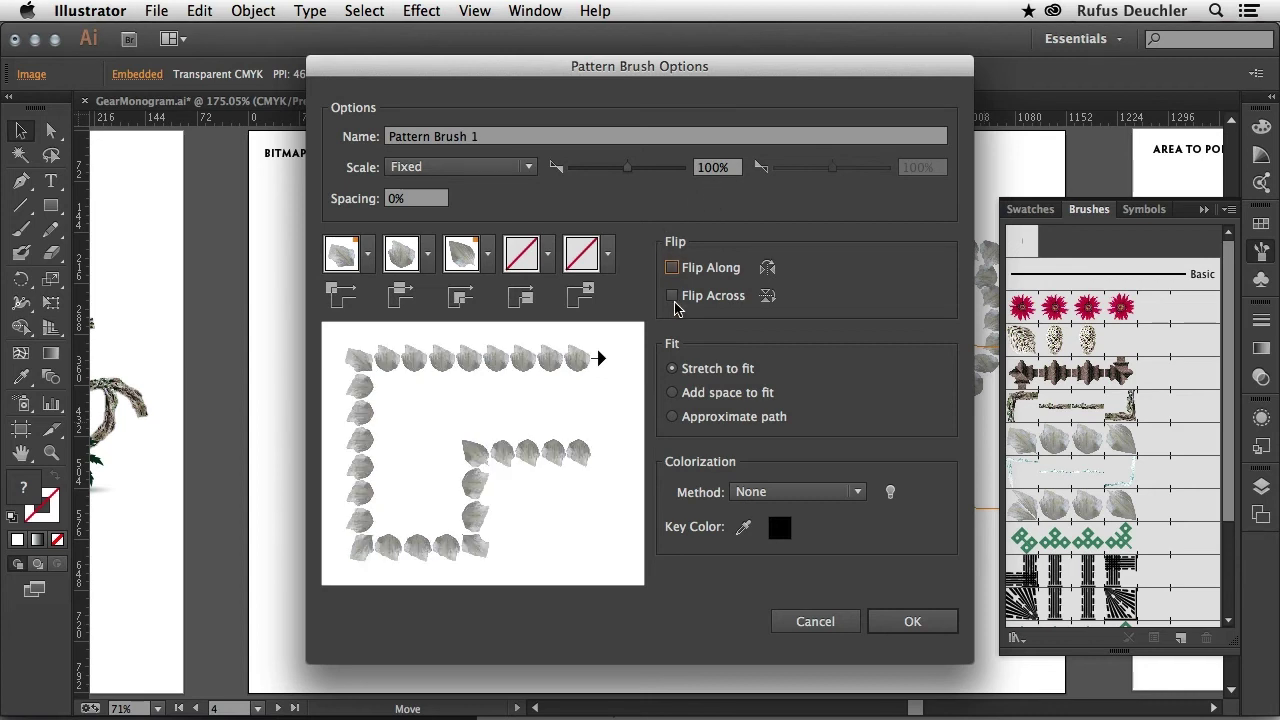
pyautogui.click(672, 297)
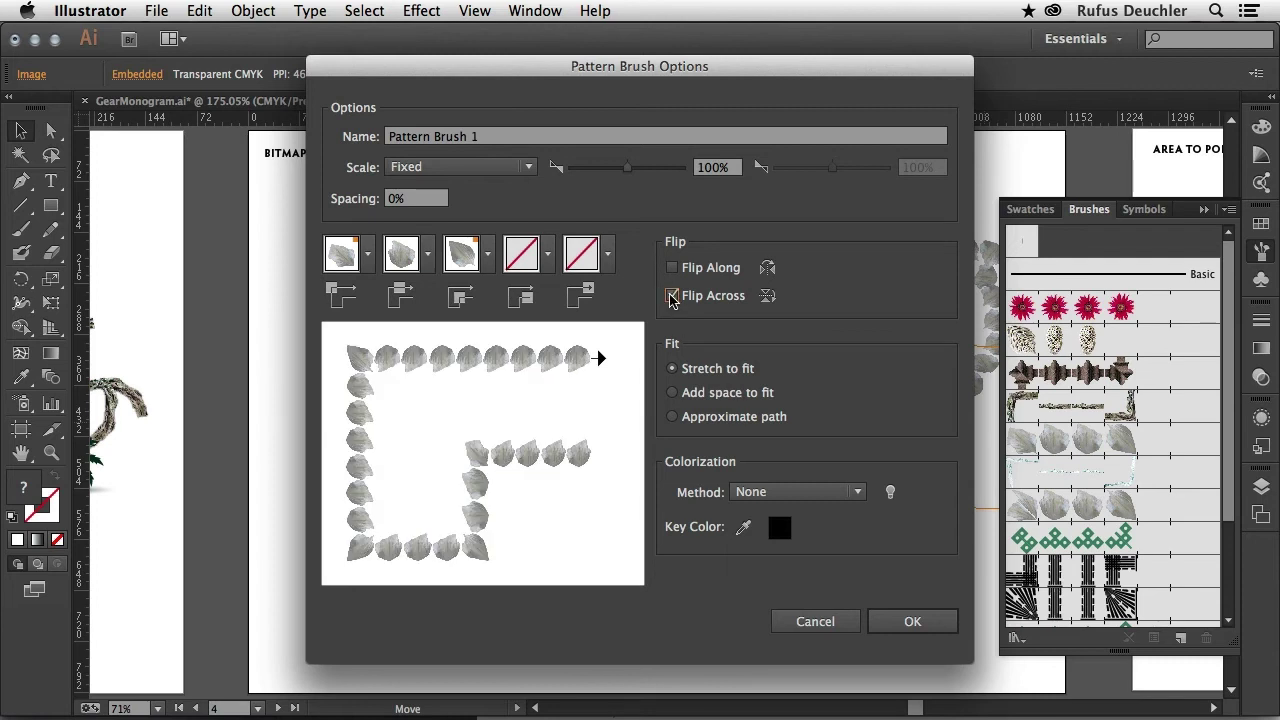
pyautogui.click(672, 297)
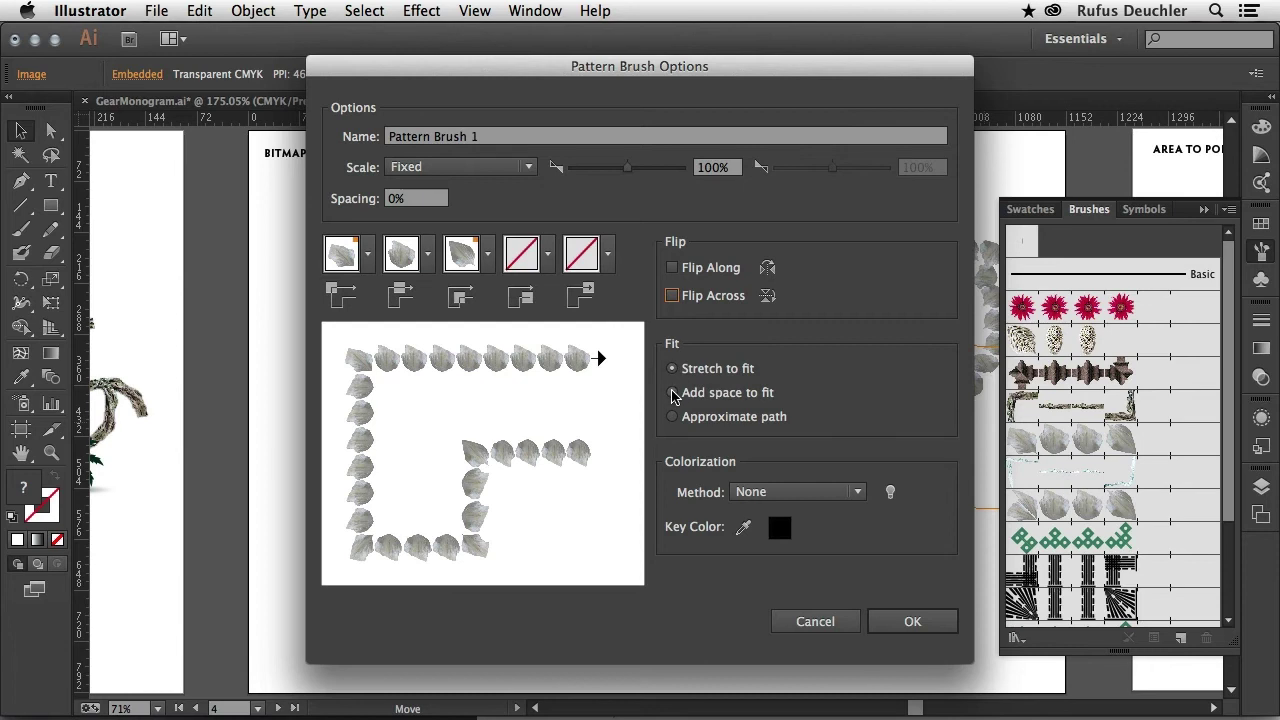
# Step: Try Add Space and Approximate Path fits, keep Stretch to fit, and save the brush
pyautogui.click(673, 393)
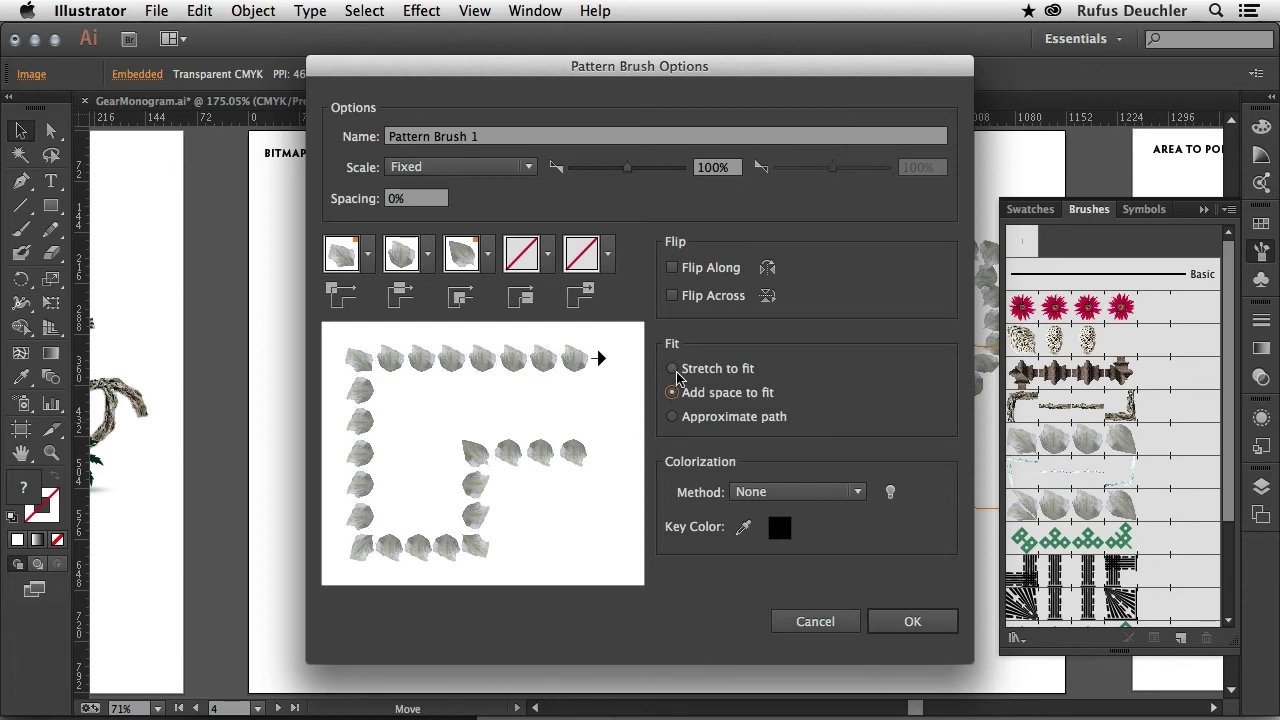
pyautogui.click(673, 417)
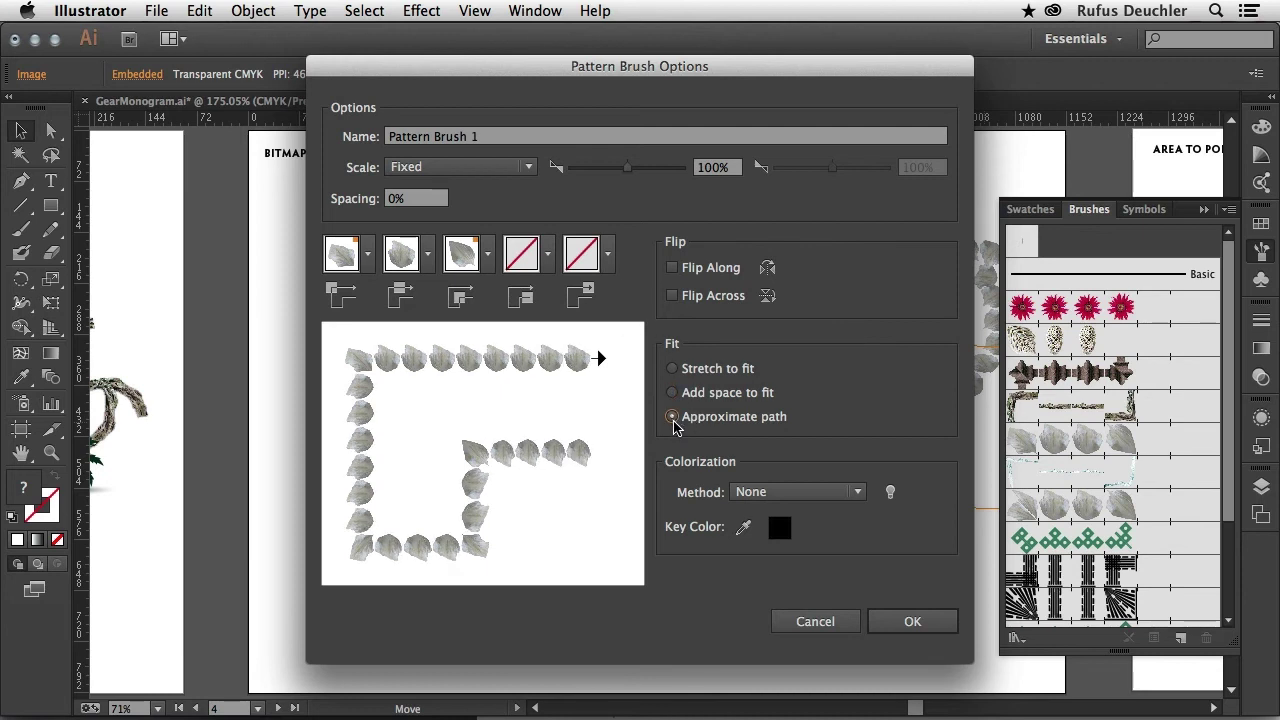
pyautogui.click(674, 370)
pyautogui.click(913, 622)
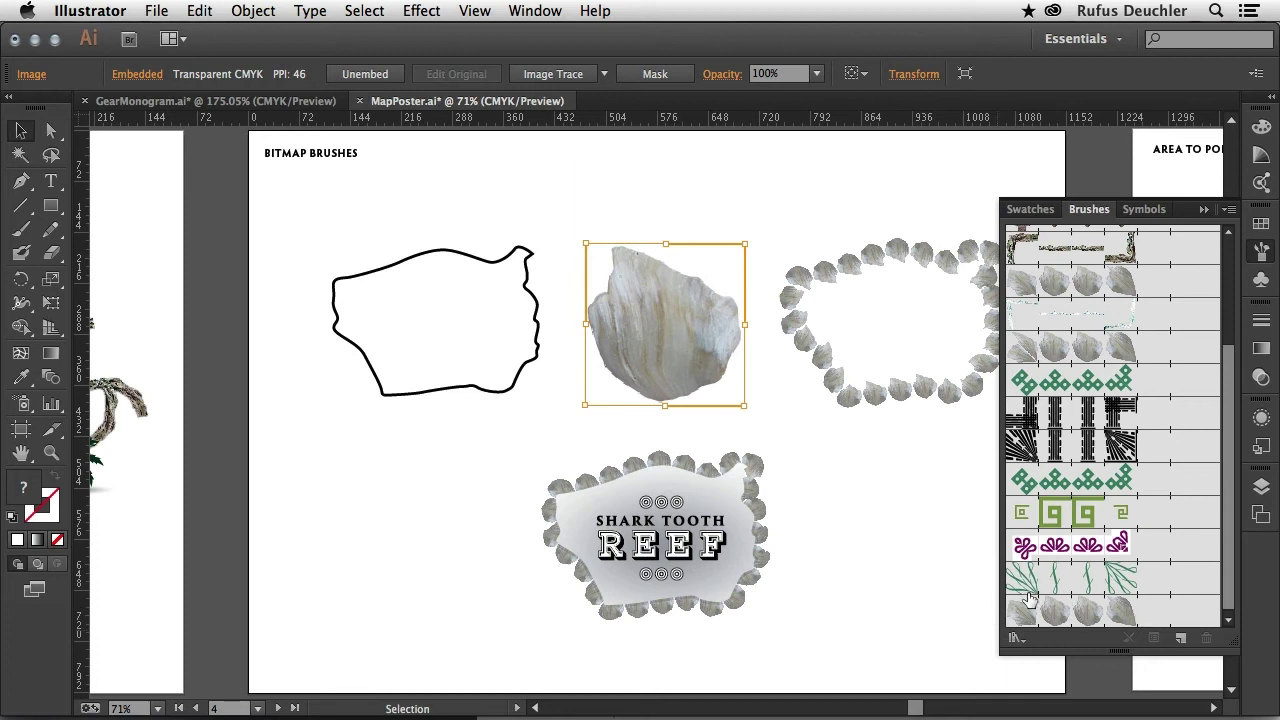
# Step: Apply Pattern Brush 1 to the black freeform outline with a 0.2 pt stroke weight
pyautogui.moveTo(323, 251); pyautogui.dragTo(570, 410)
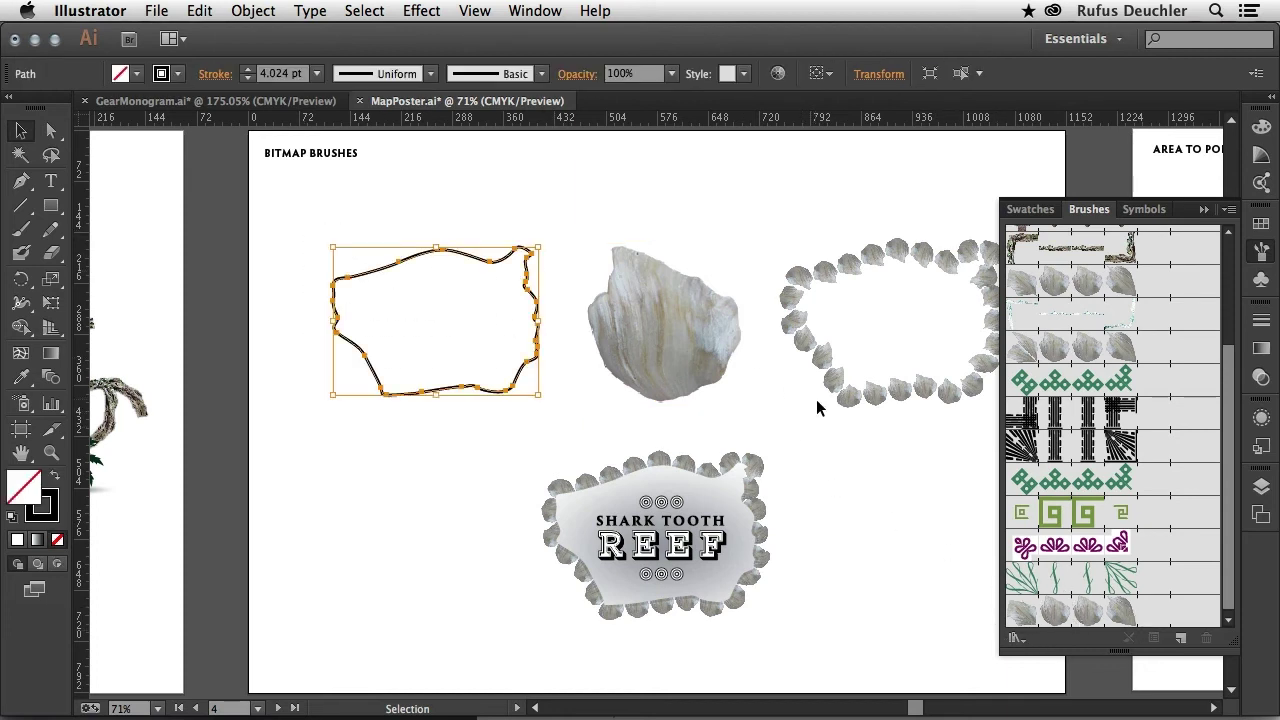
pyautogui.click(1118, 615)
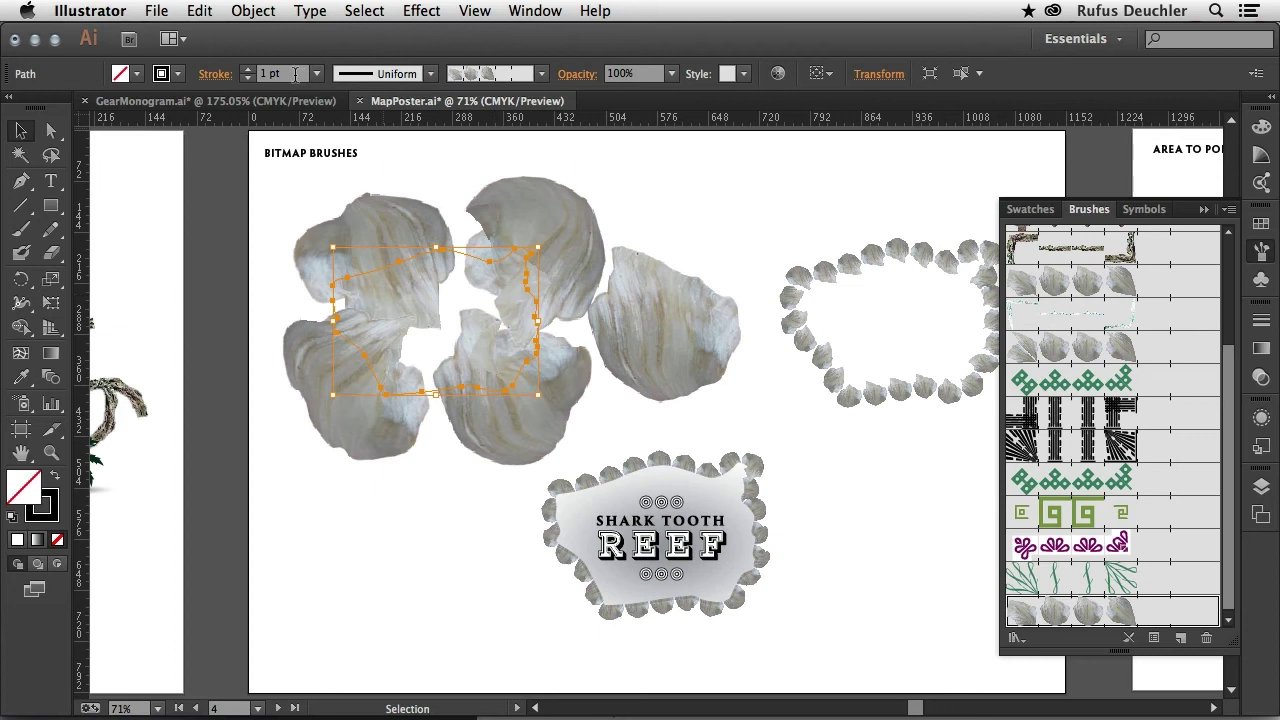
pyautogui.click(262, 74)
pyautogui.press('BackSpace')
pyautogui.press('Tab')
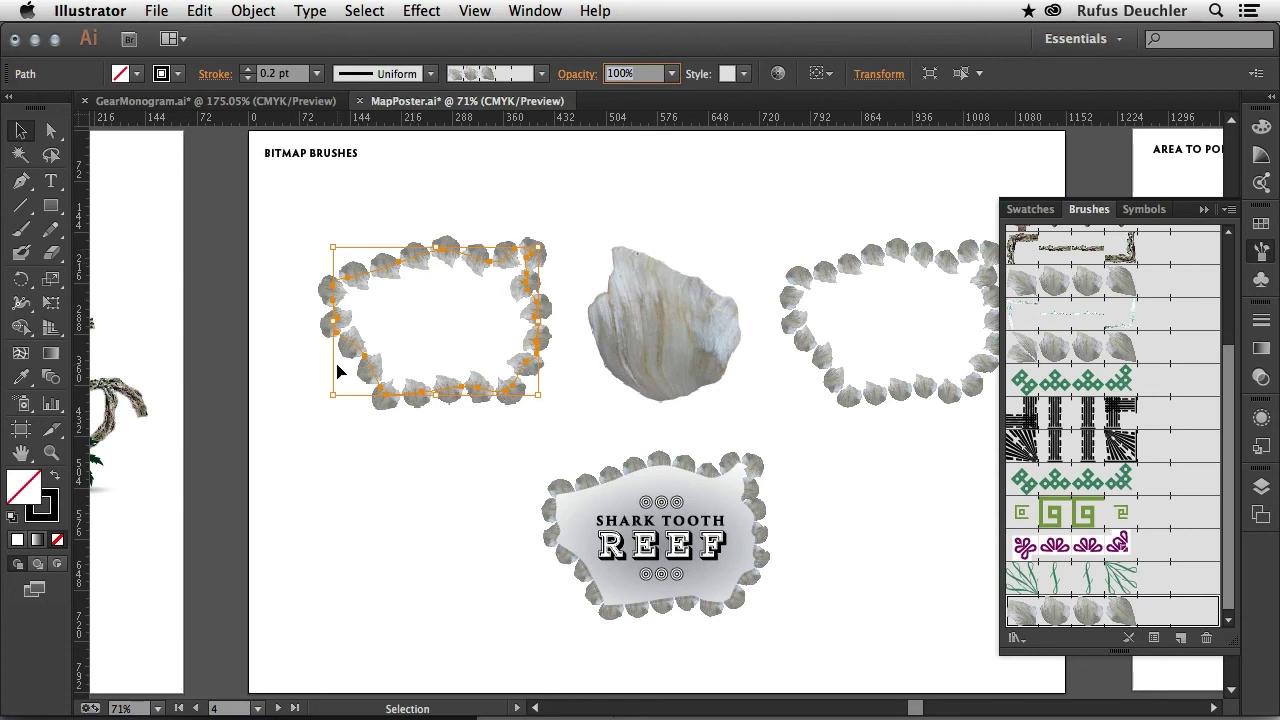
# Step: Drag anchor points to bulge the outline's top-right edge and pull a lower-left anchor down
pyautogui.click(51, 130)
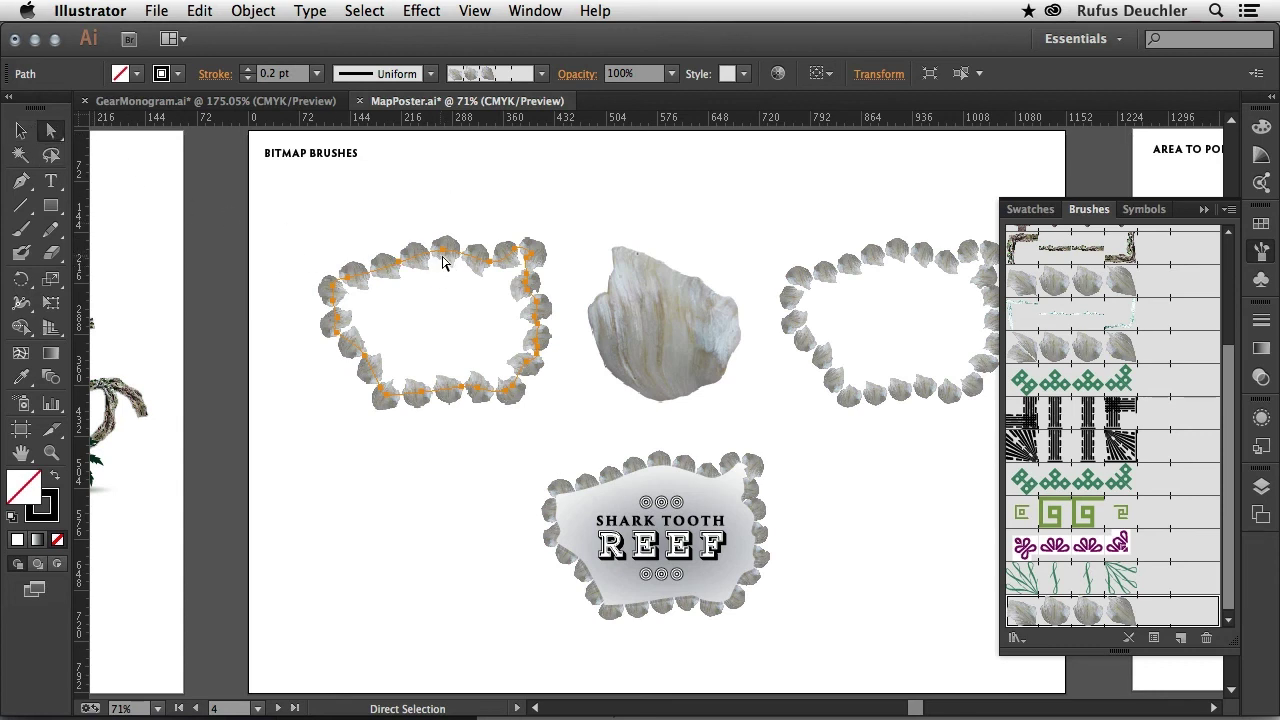
pyautogui.moveTo(472, 220)
pyautogui.mouseDown()
pyautogui.moveTo(506, 284)
pyautogui.moveTo(497, 235)
pyautogui.moveTo(547, 263)
pyautogui.moveTo(531, 277)
pyautogui.moveTo(548, 300)
pyautogui.moveTo(544, 331)
pyautogui.mouseUp()
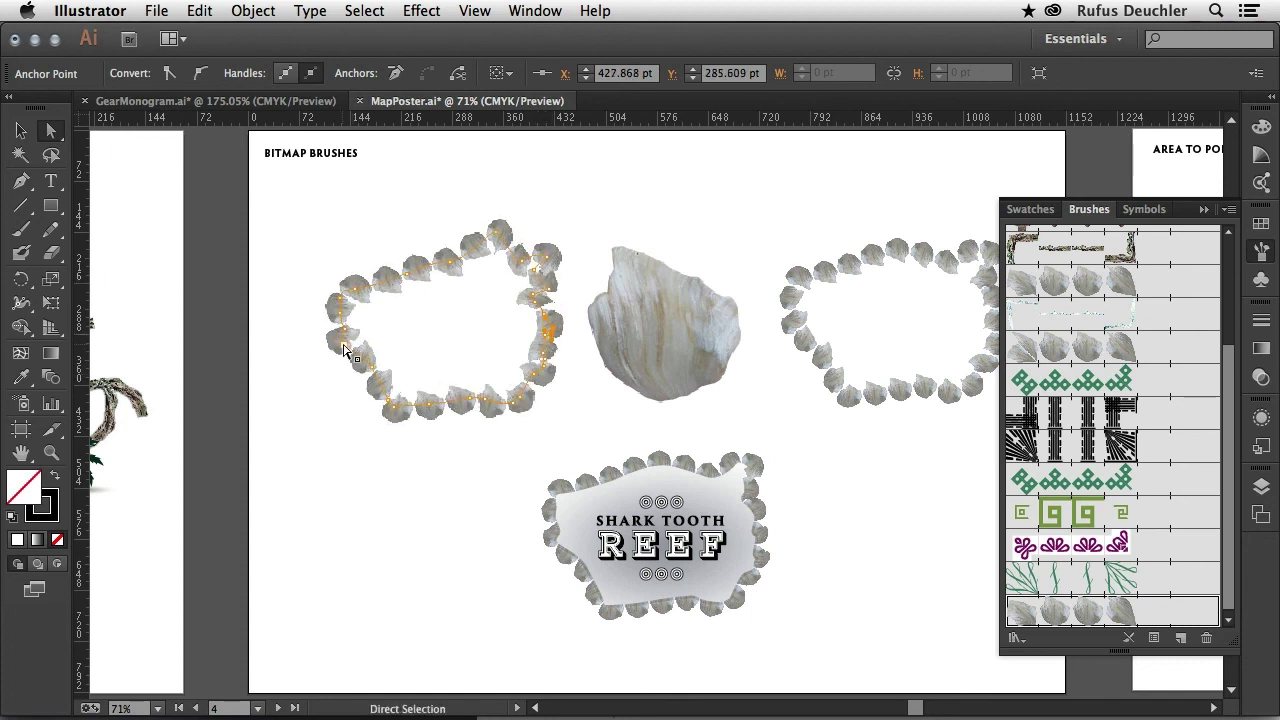
pyautogui.moveTo(343, 348); pyautogui.dragTo(342, 370)
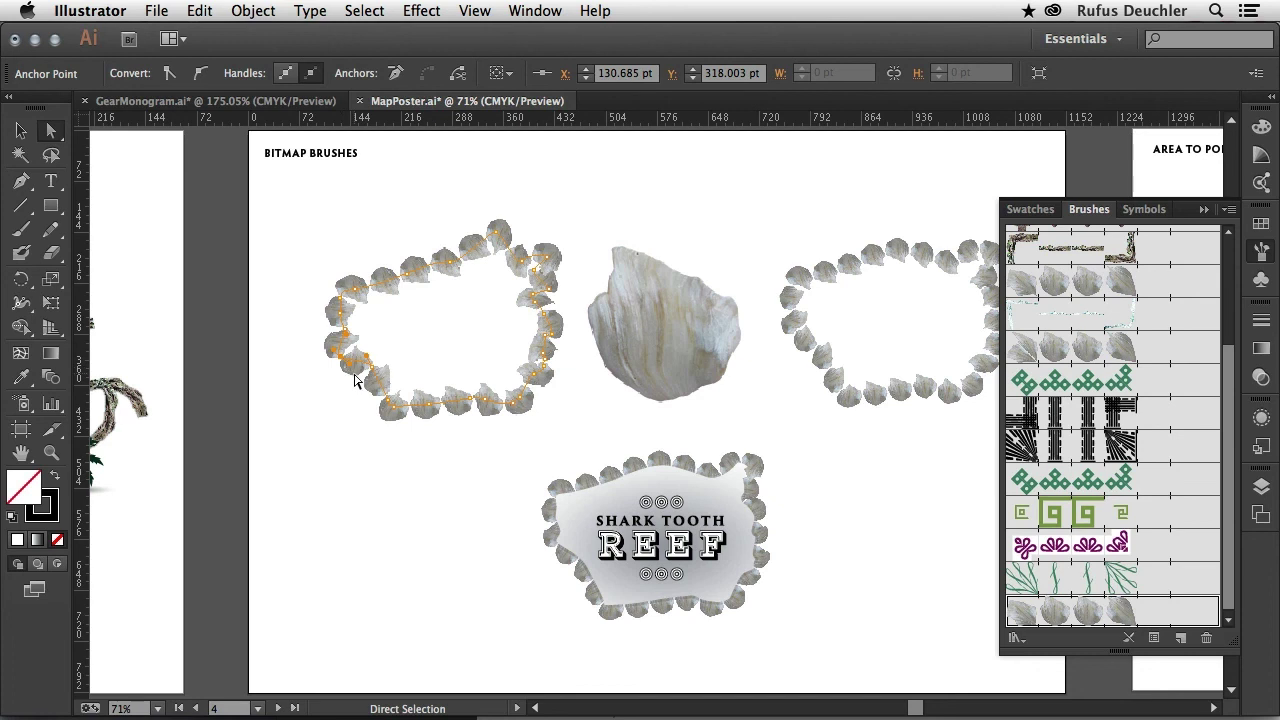